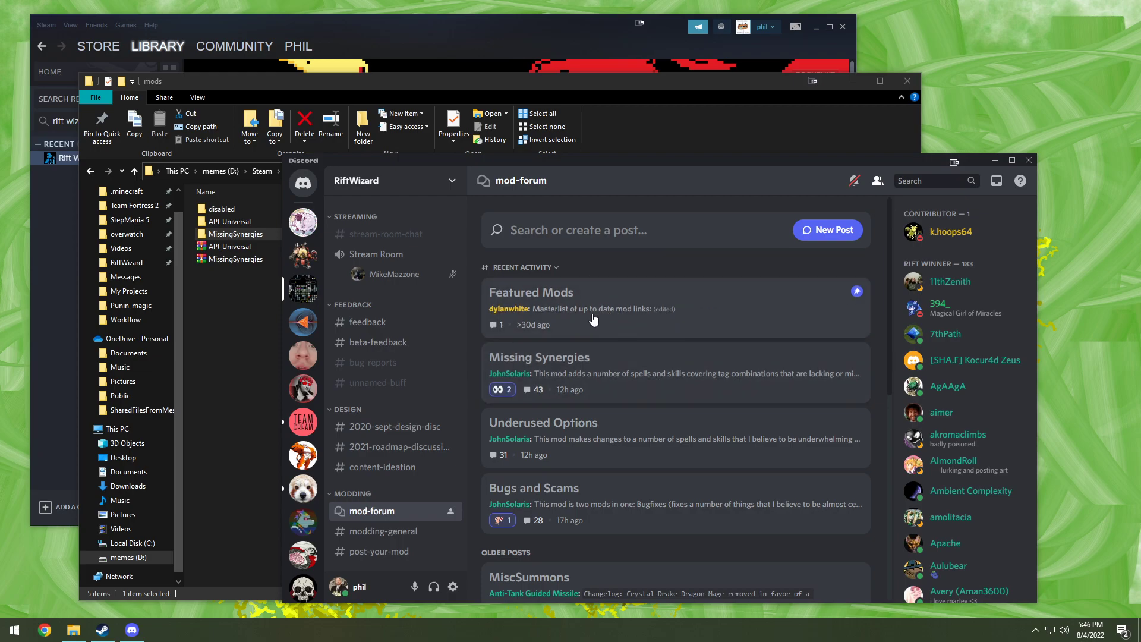
Switch to Steam, browse Rift Wizard's local files, and open the mods folder inside the RiftWizard folder
left_click(67, 220)
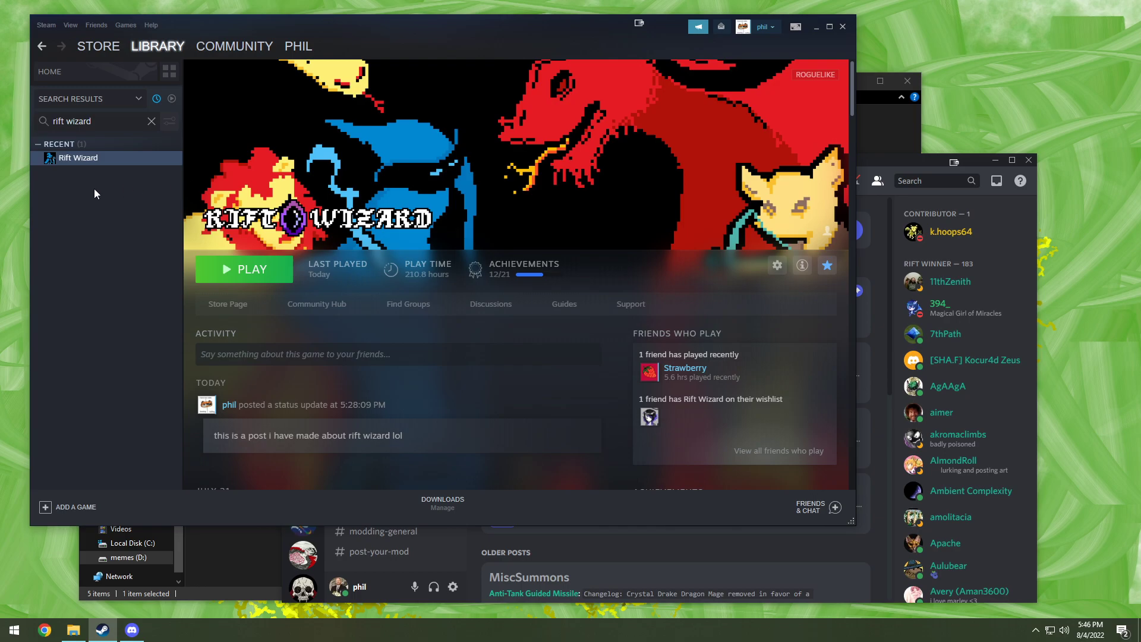
right_click(74, 161)
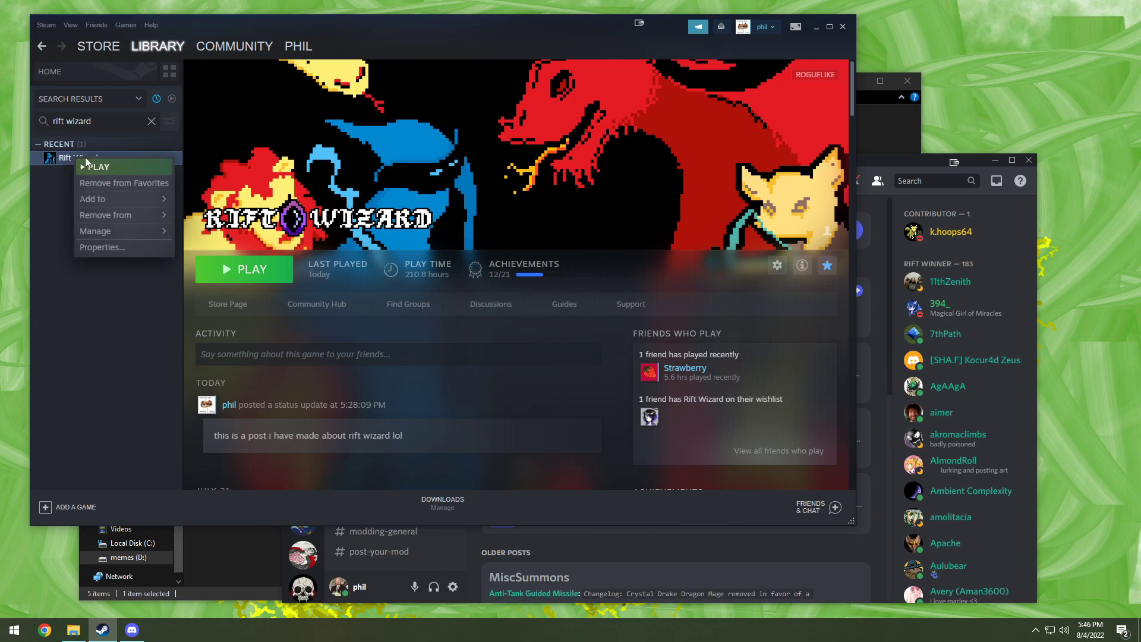
mouse_move(94, 237)
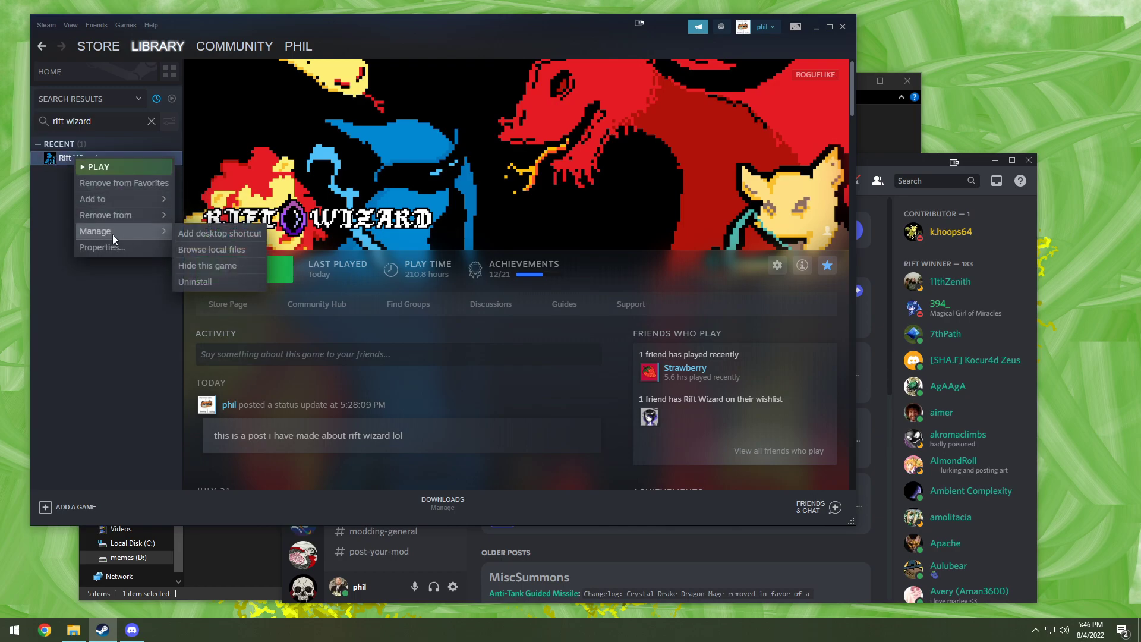
left_click(198, 250)
left_click_drag(384, 9, 401, 55)
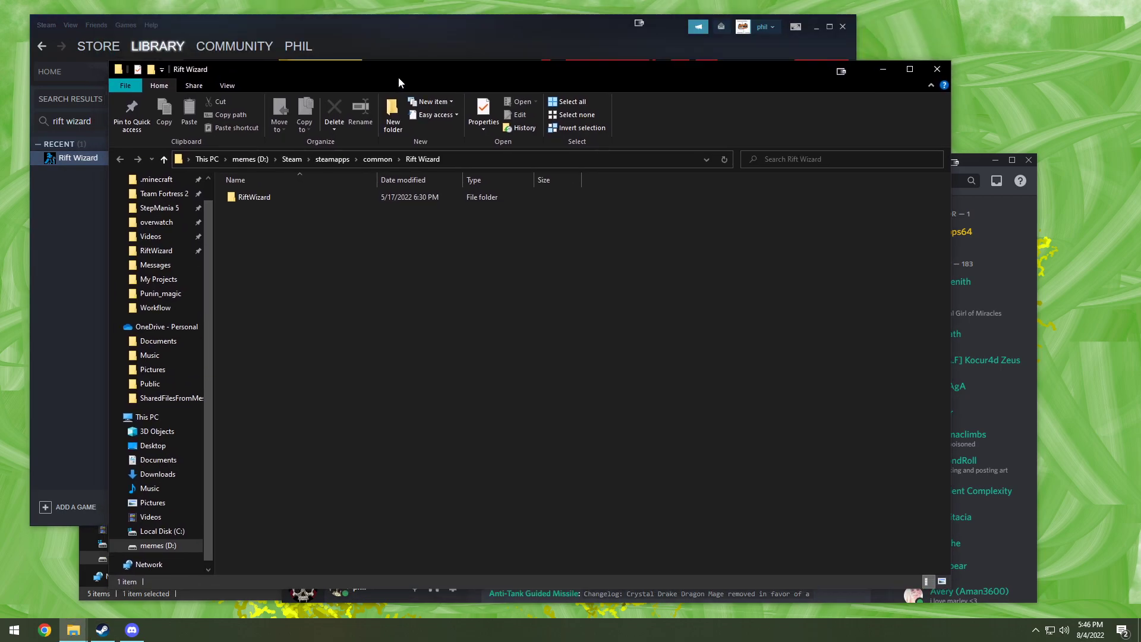
double_click(251, 185)
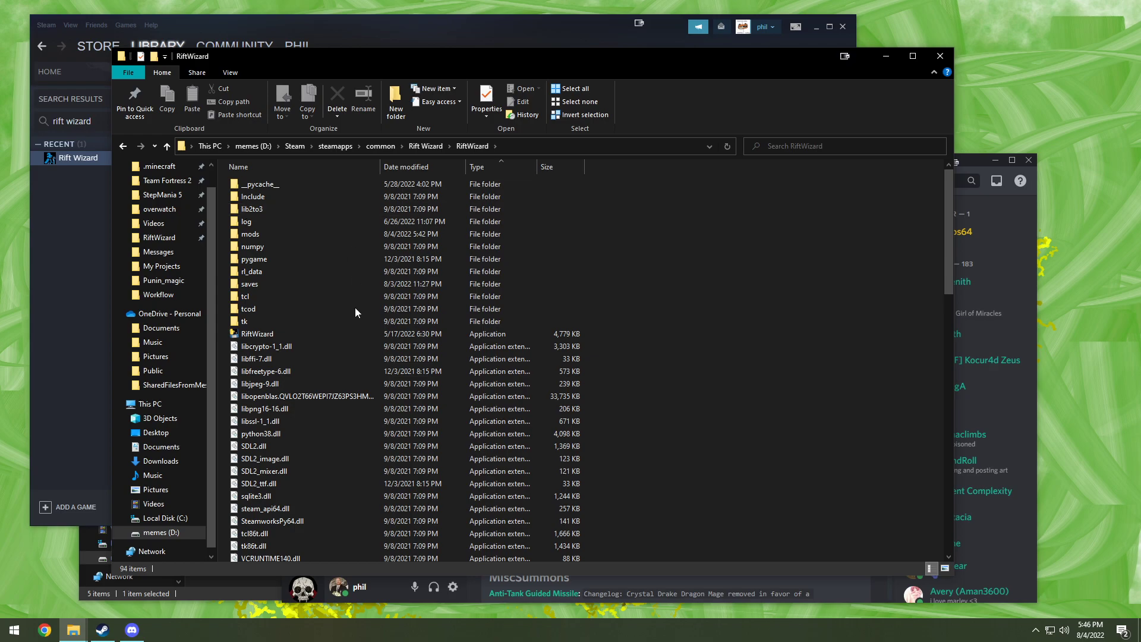
double_click(265, 237)
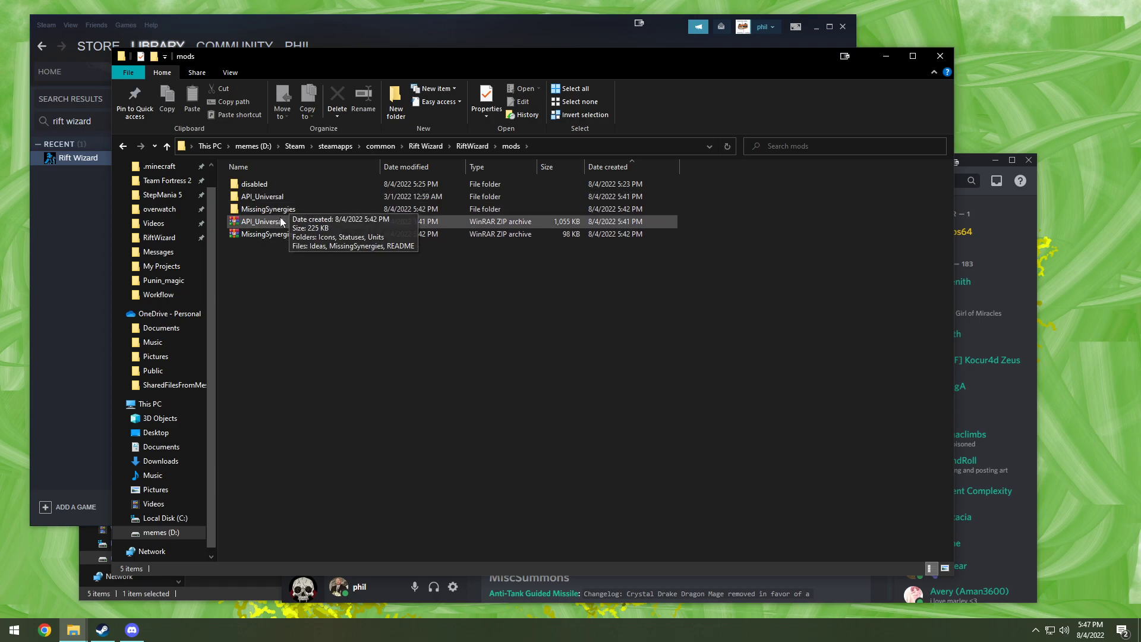
Delete the existing API_Universal and MissingSynergies folders and ZIP archives from the mods folder, keeping the disabled folder
left_click(268, 234)
left_click_drag(263, 204, 255, 198)
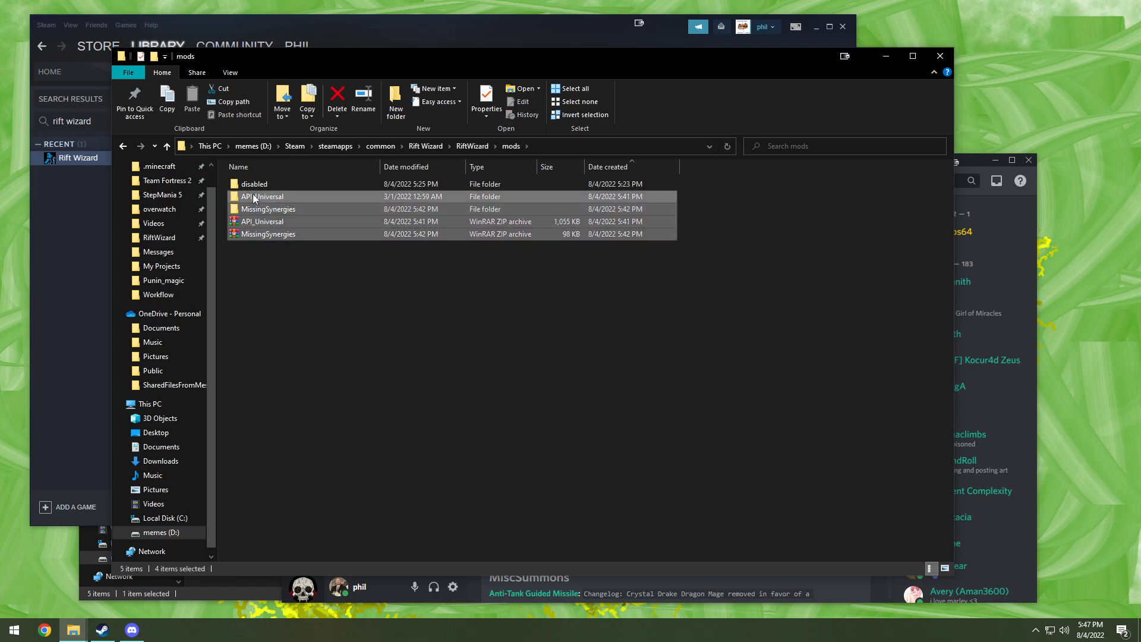
key("Delete")
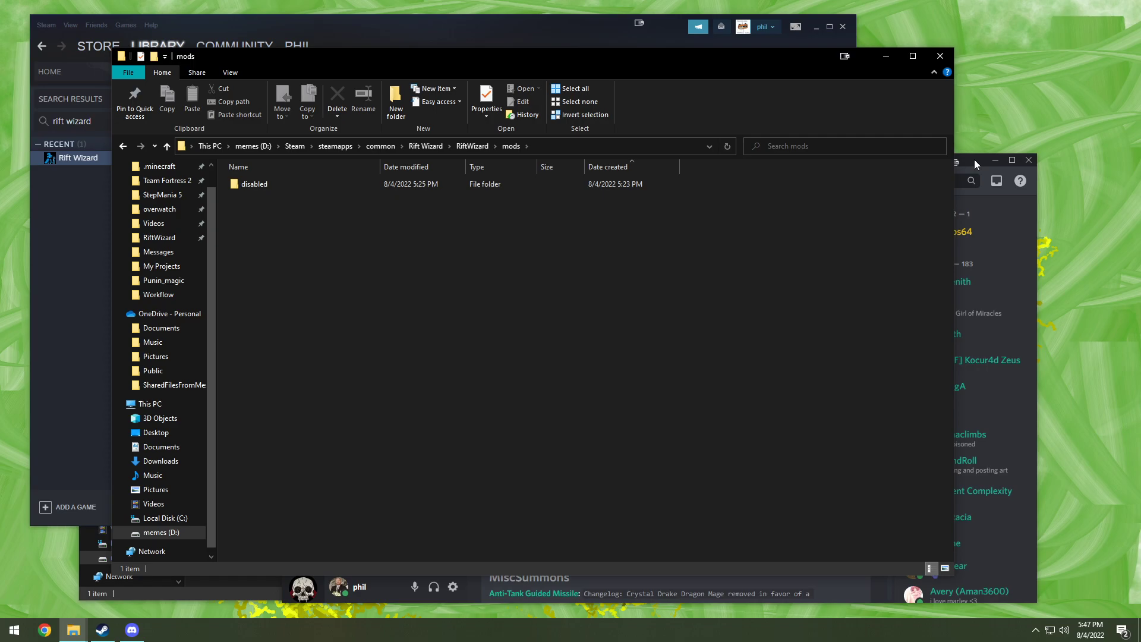
Switch to Discord, open the Featured Mods post in mod-forum, and follow its API_Universal link
left_click(975, 160)
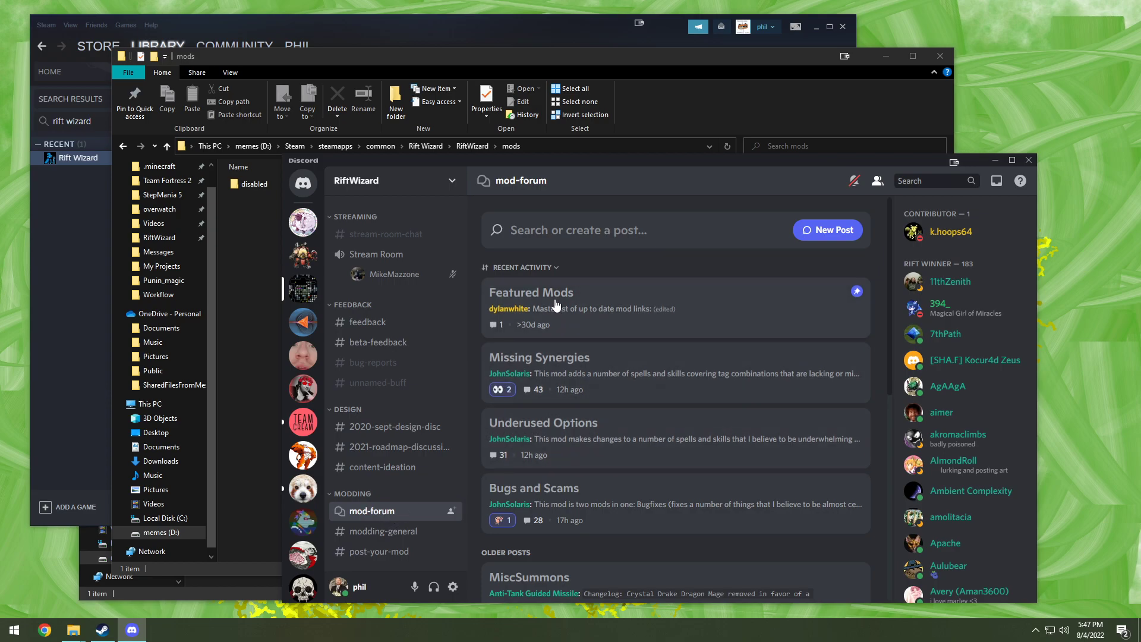
scroll(669, 381, "down", 2)
scroll(668, 386, "up", 2)
left_click(601, 306)
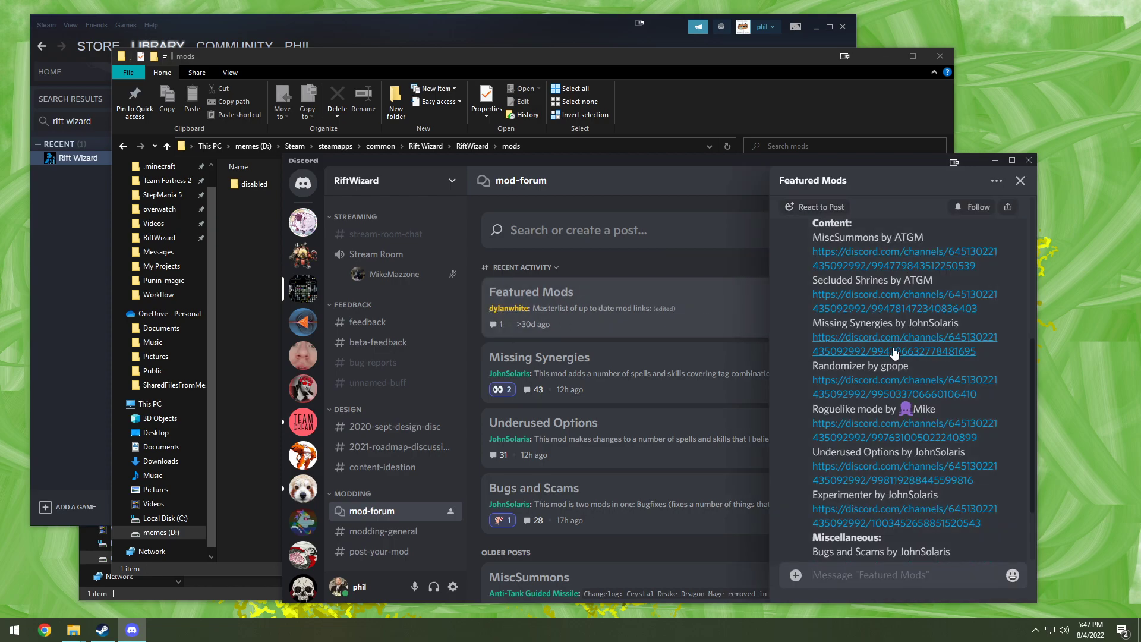
scroll(905, 457, "up", 5)
scroll(905, 459, "down", 3)
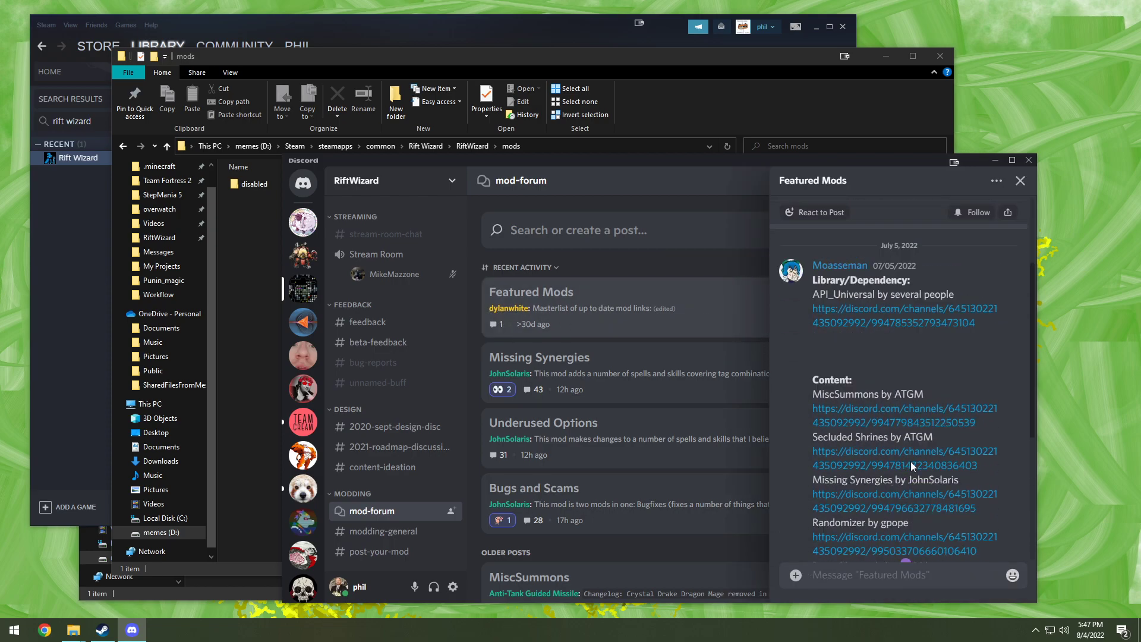
scroll(919, 420, "up", 3)
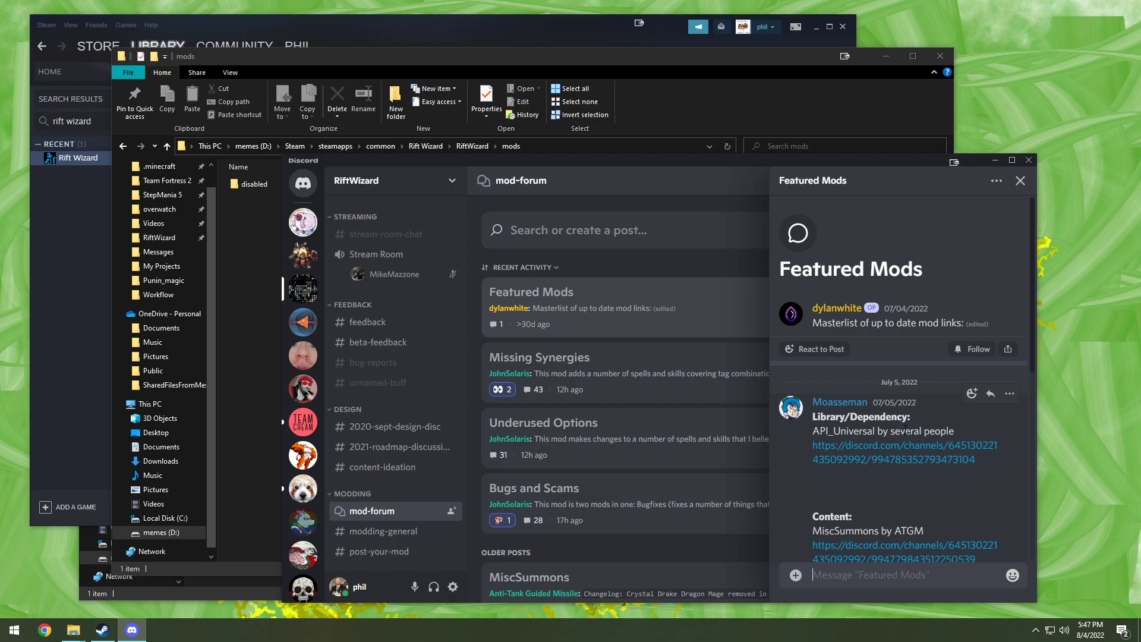
scroll(906, 461, "down", 4)
scroll(908, 426, "up", 4)
left_click(859, 445)
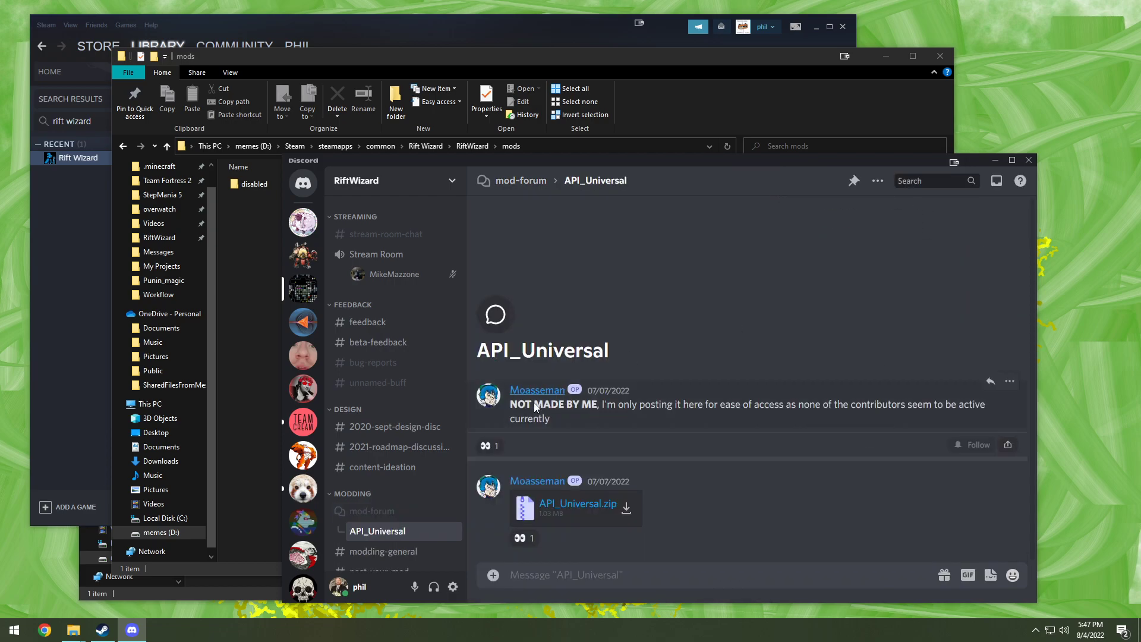
Download API_Universal.zip despite the download warning and save it in Rift Wizard's mods folder
left_click(570, 504)
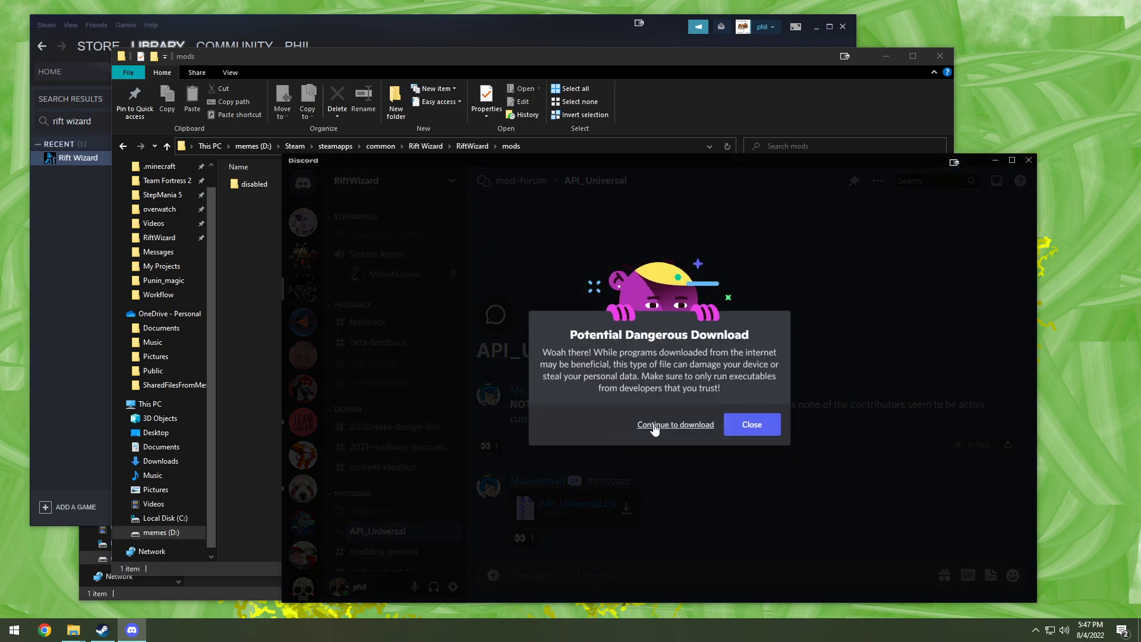
left_click(654, 426)
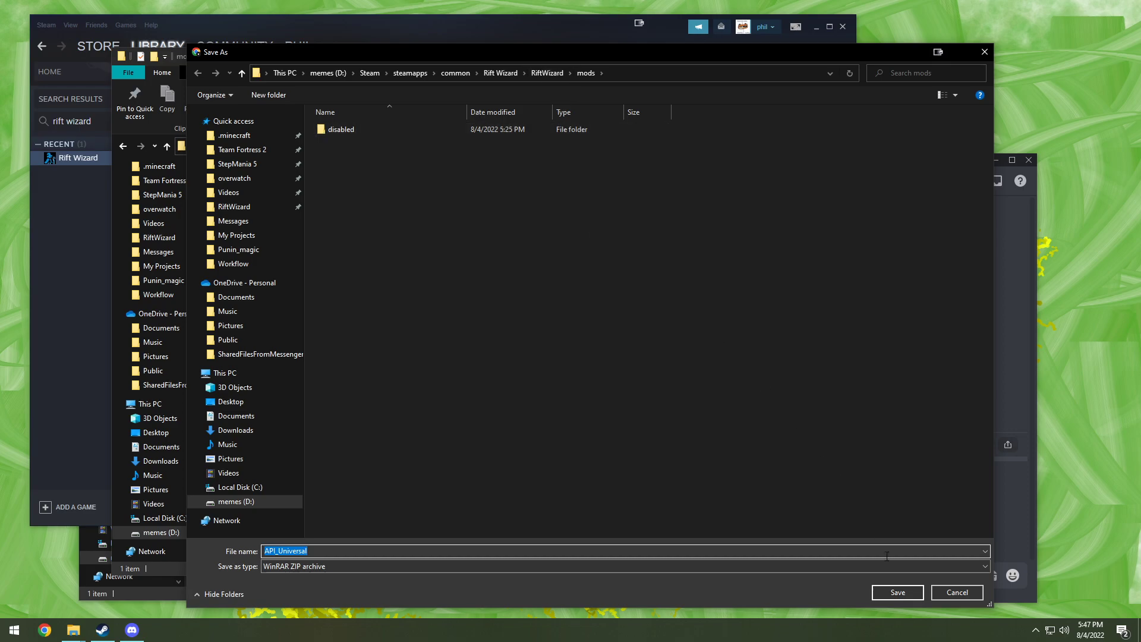
left_click(898, 593)
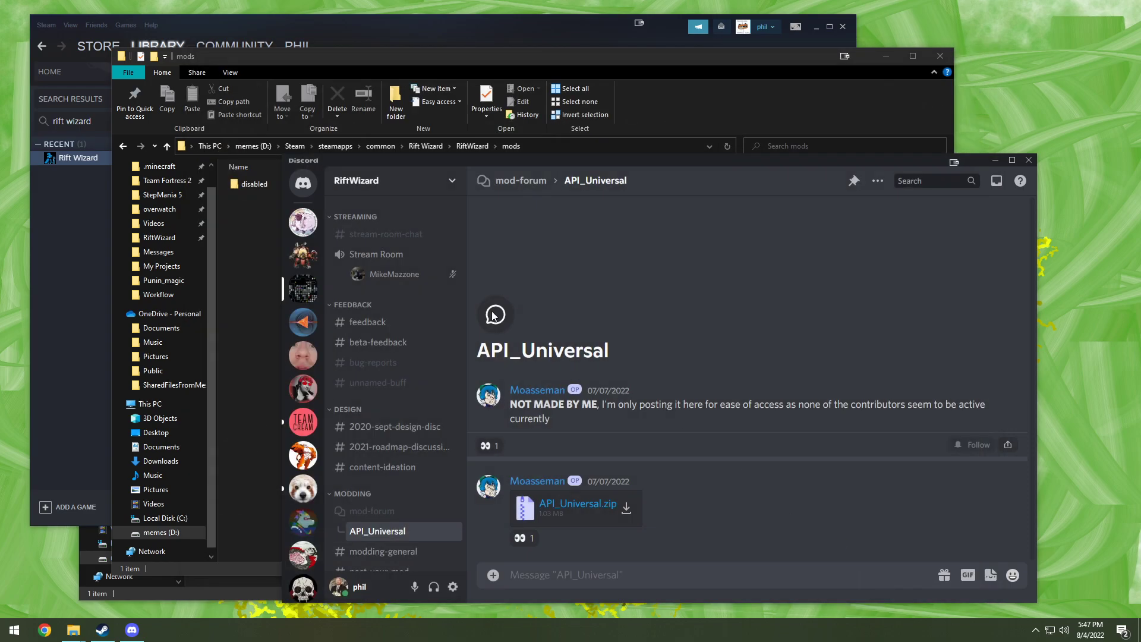
Switch to File Explorer and extract the API_Universal archive inside the mods folder
left_click(250, 266)
right_click(250, 199)
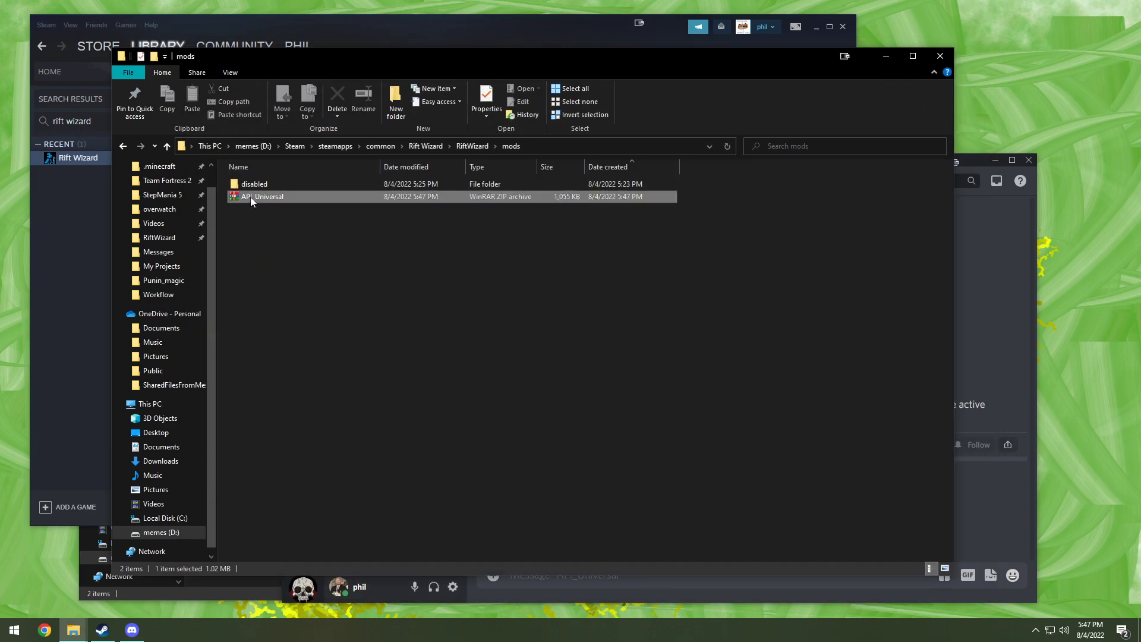
left_click(244, 199)
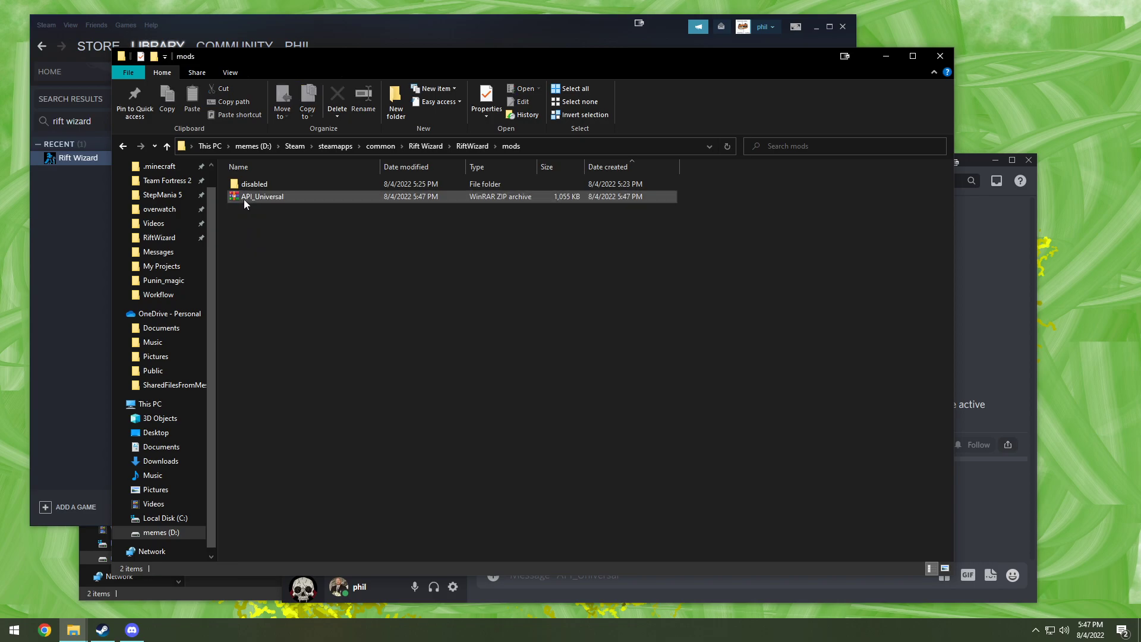
right_click(248, 196)
left_click(285, 256)
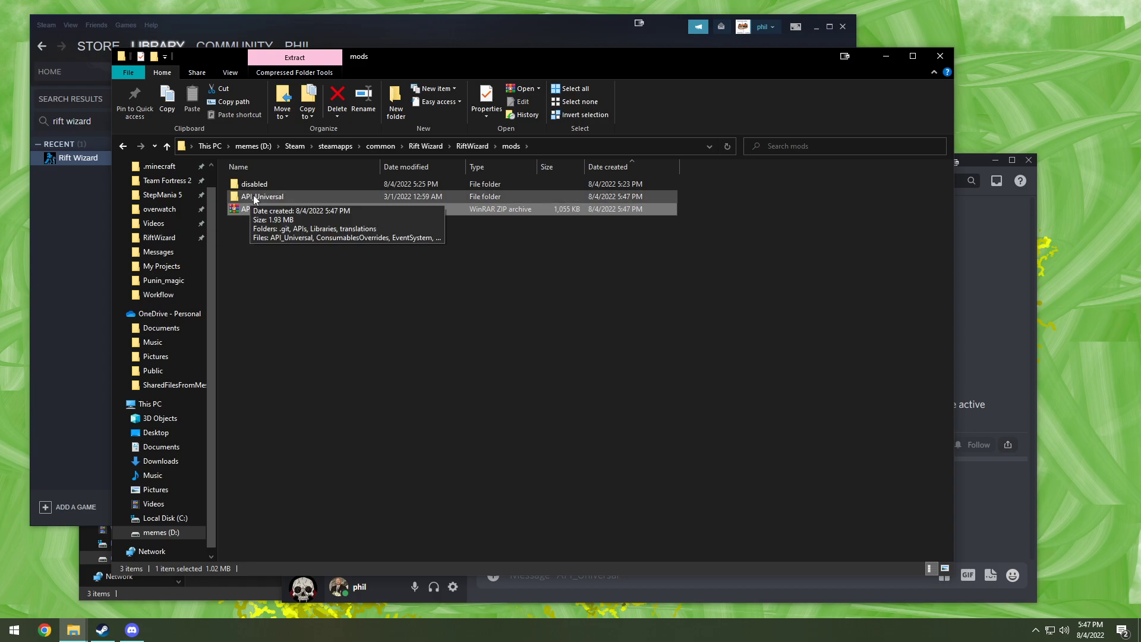
Check the contents of the extracted API_Universal folder and return to the mods folder
left_click(387, 314)
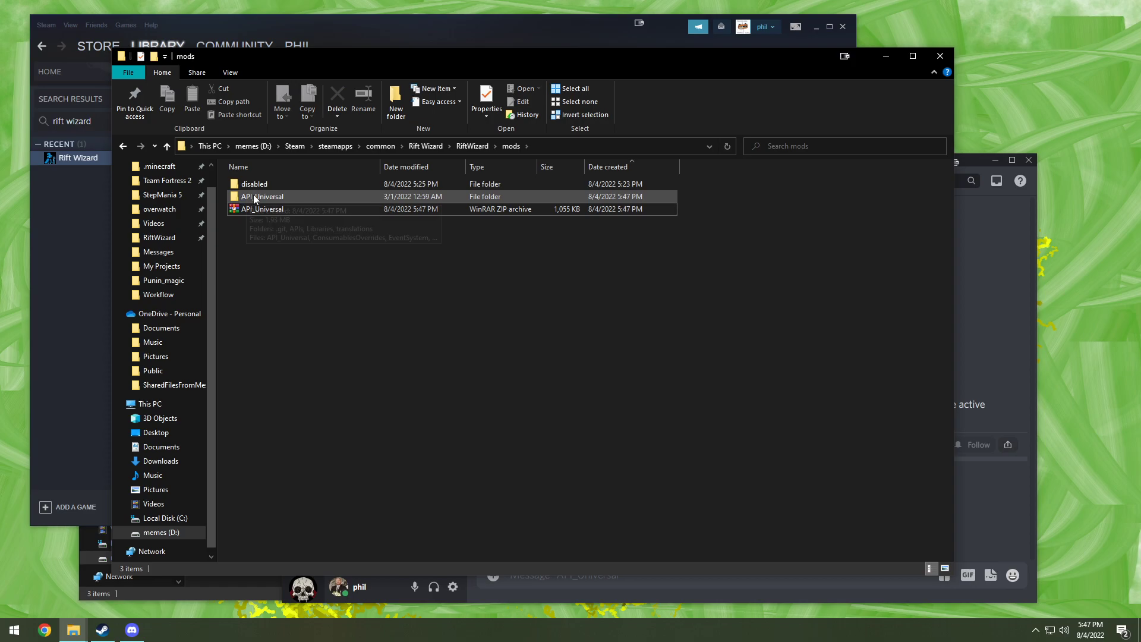
double_click(254, 199)
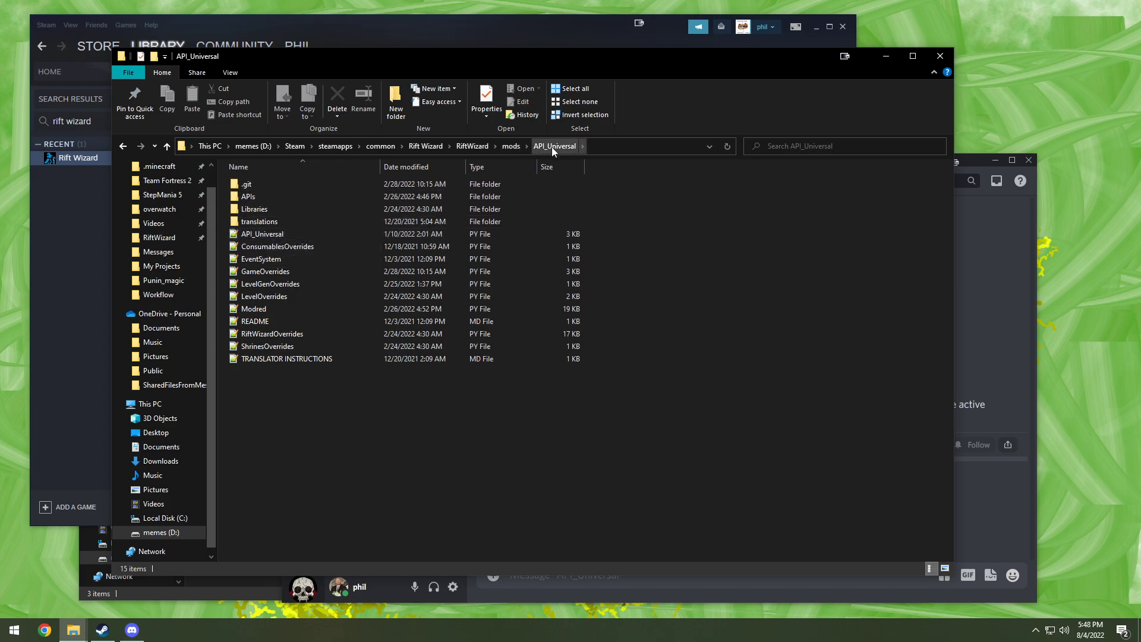
left_click(511, 146)
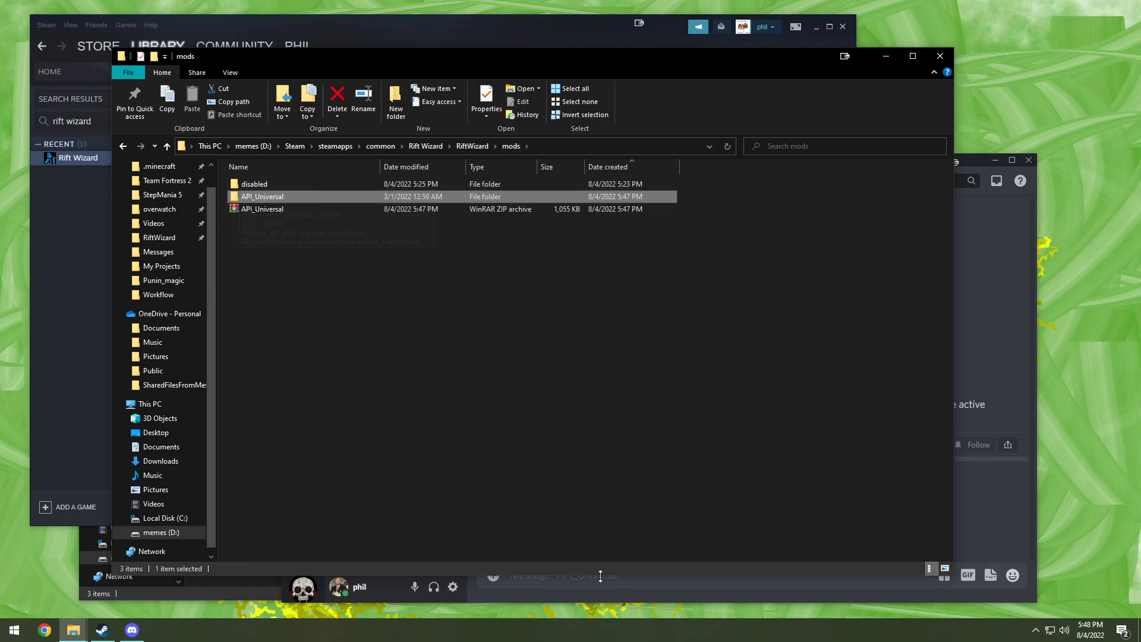
Switch to Discord, open the Missing Synergies post in mod-forum, and download MissingSynergies.zip into the mods folder
left_click(983, 355)
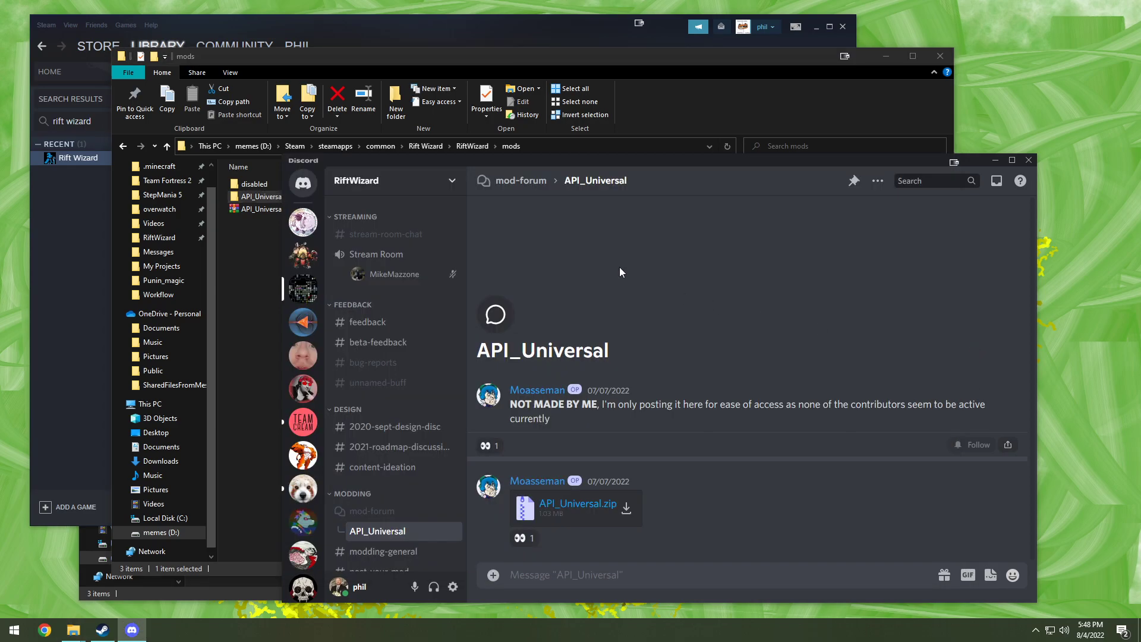
left_click(372, 511)
left_click(1021, 181)
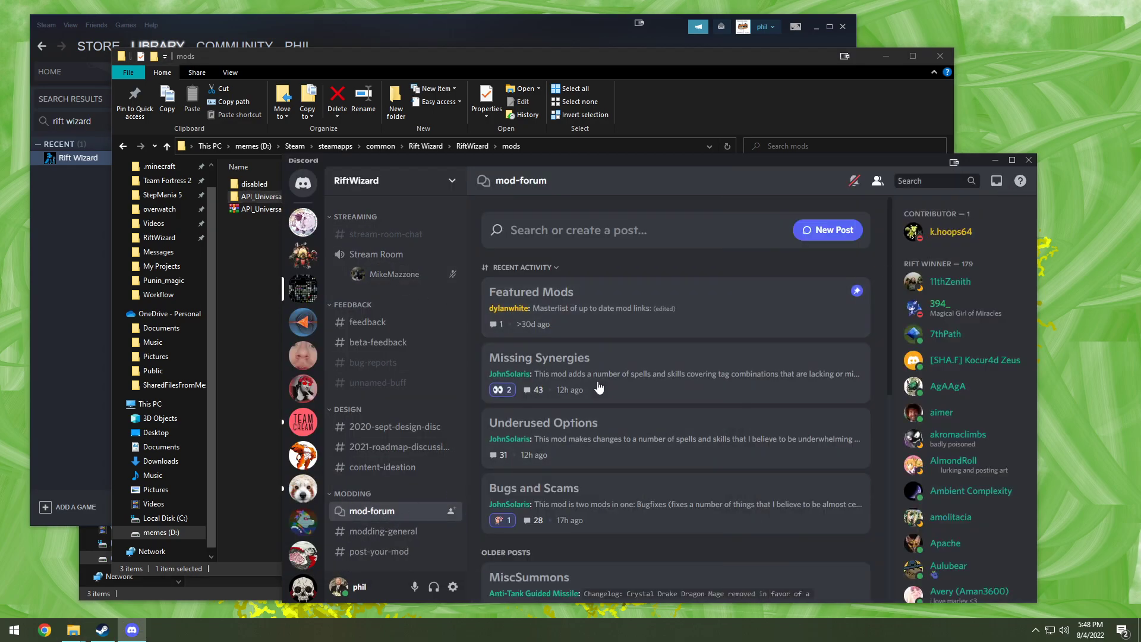
left_click(623, 384)
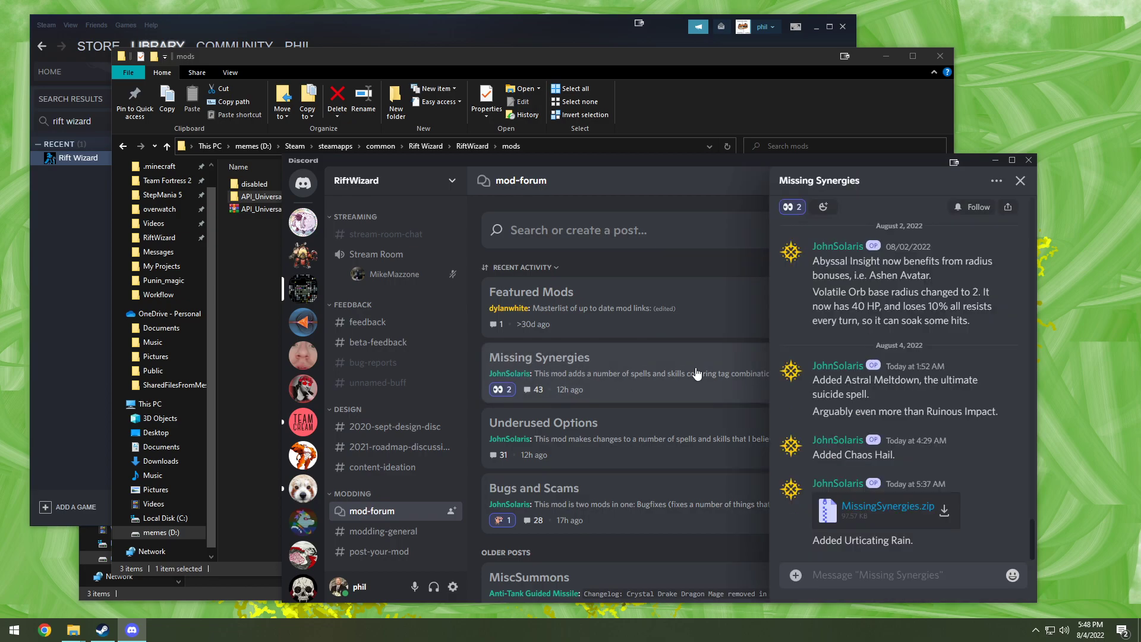
left_click(891, 507)
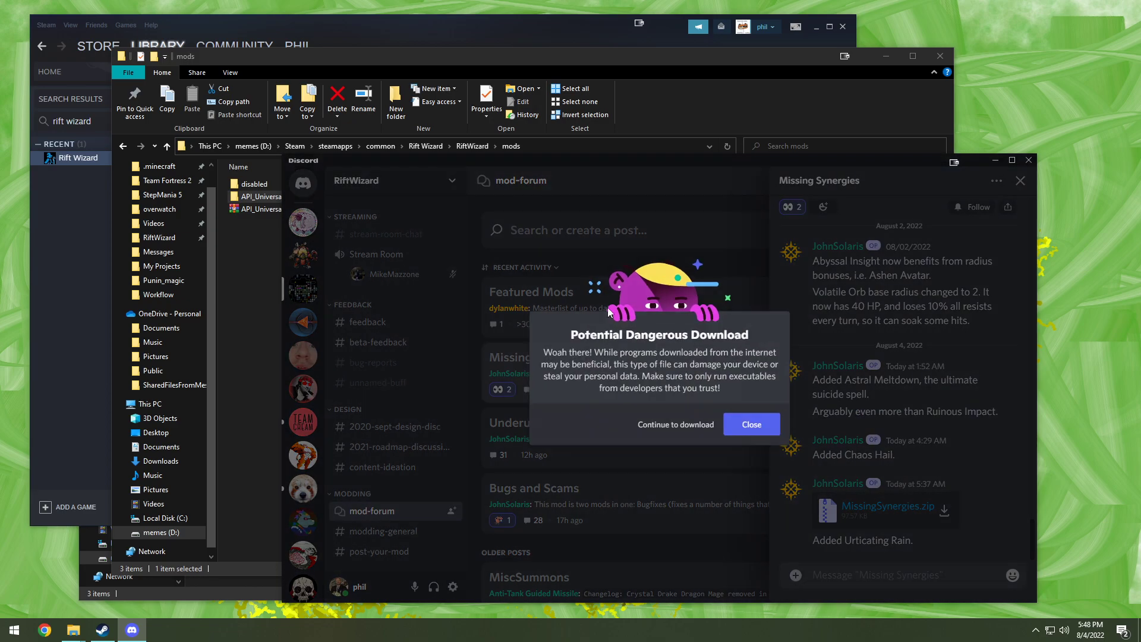
left_click(675, 424)
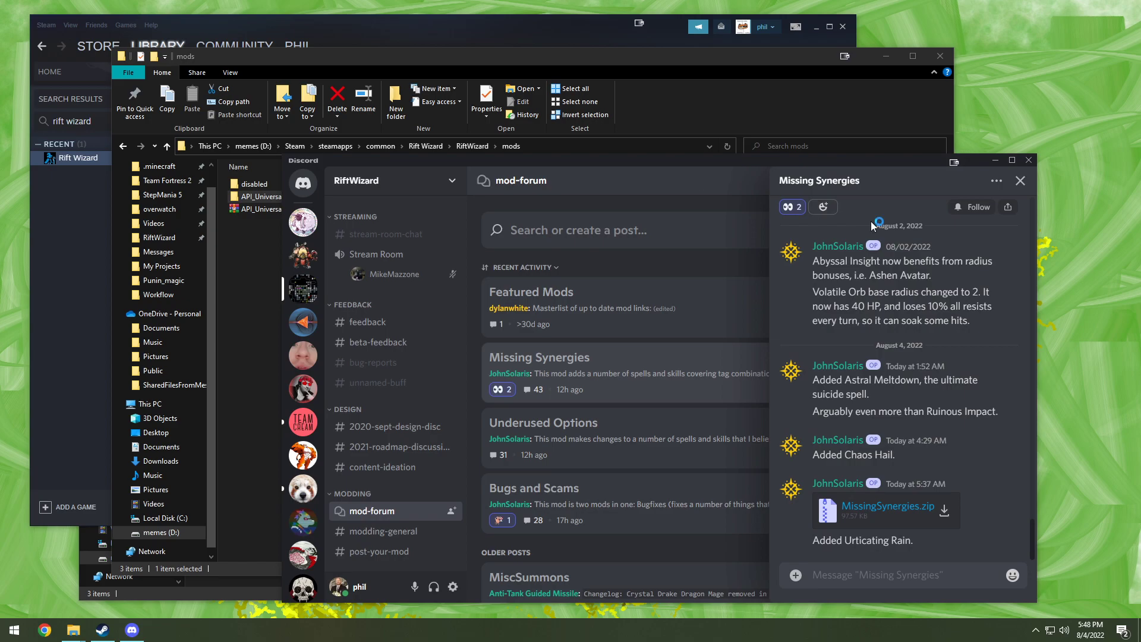
left_click(898, 592)
Switch to File Explorer and extract the MissingSynergies archive inside the mods folder
left_click(250, 268)
left_click(255, 221)
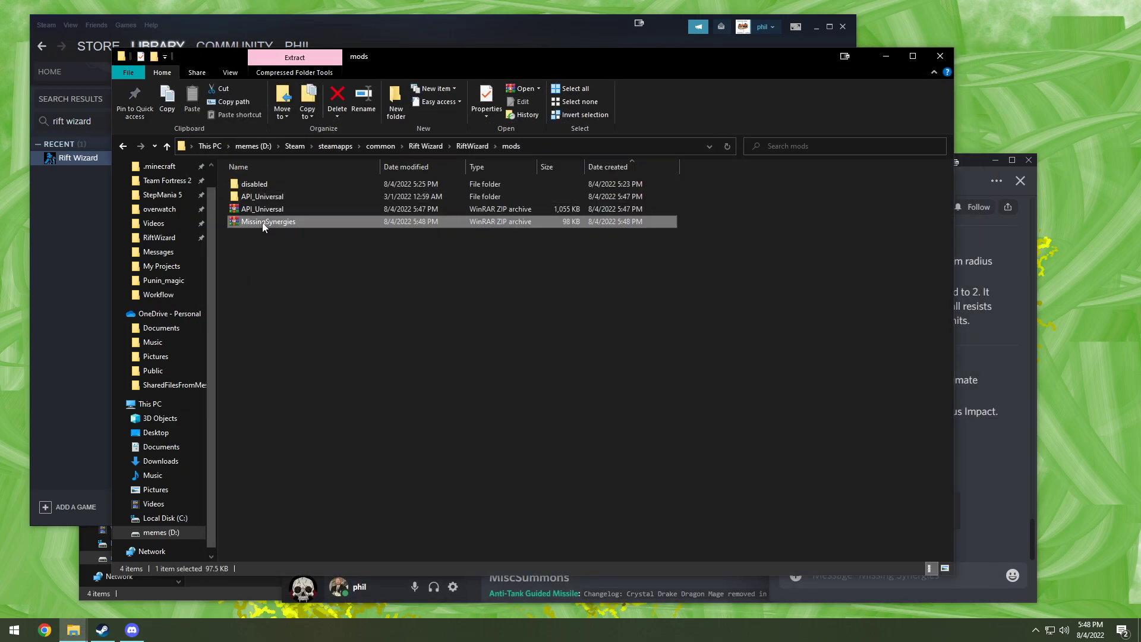
right_click(252, 223)
left_click(284, 284)
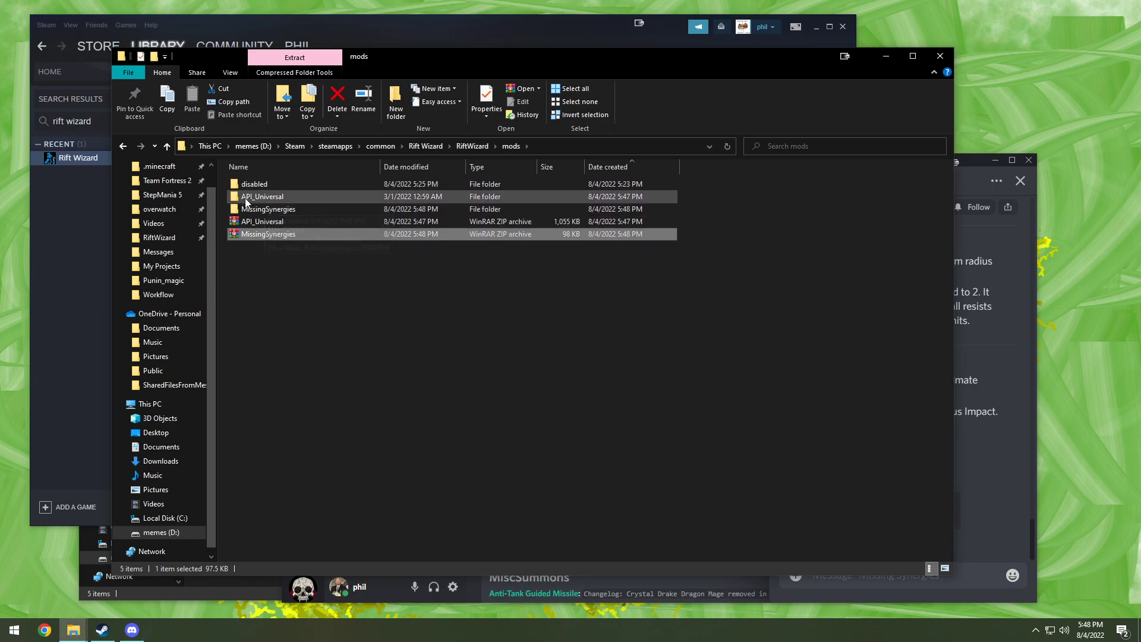
Check the contents of the extracted MissingSynergies folder and return to the mods folder
mouse_move(251, 197)
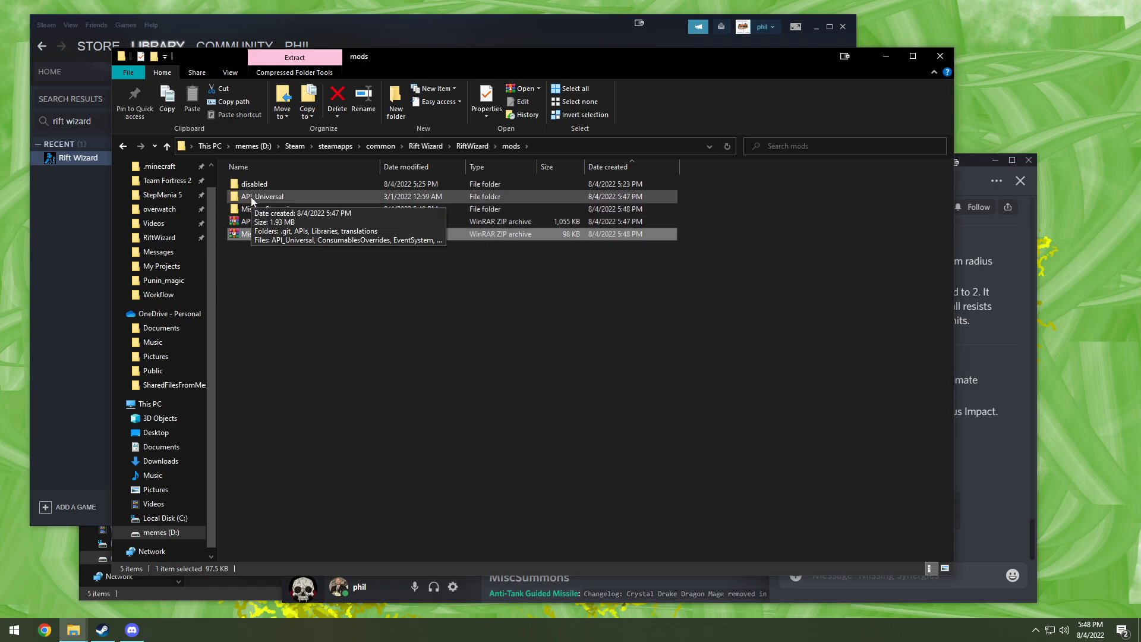
double_click(257, 209)
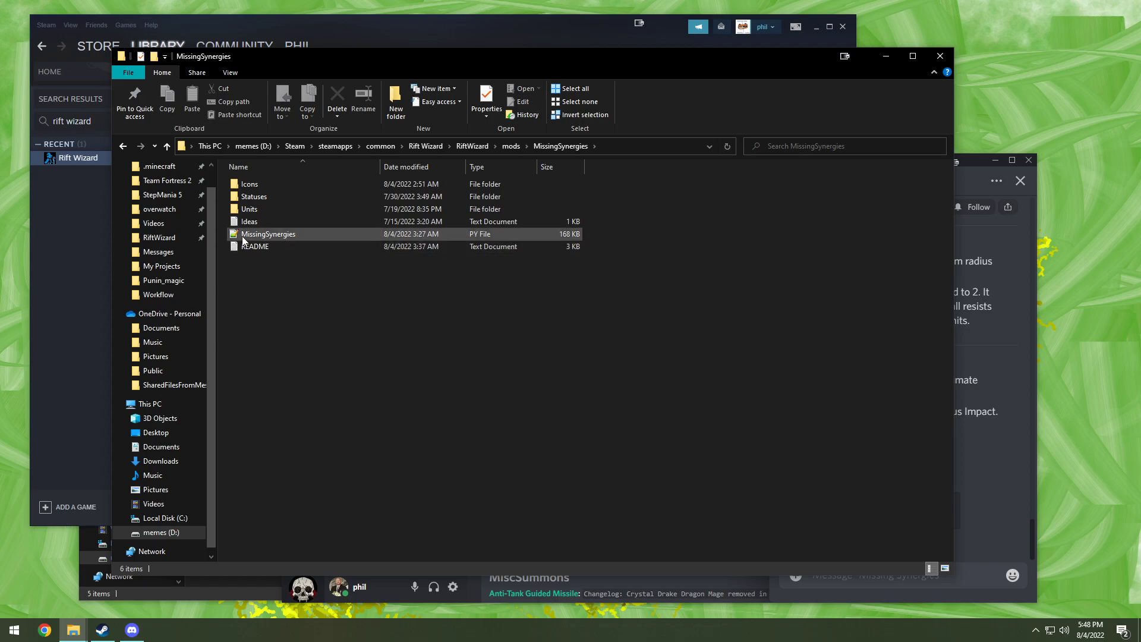
mouse_move(238, 241)
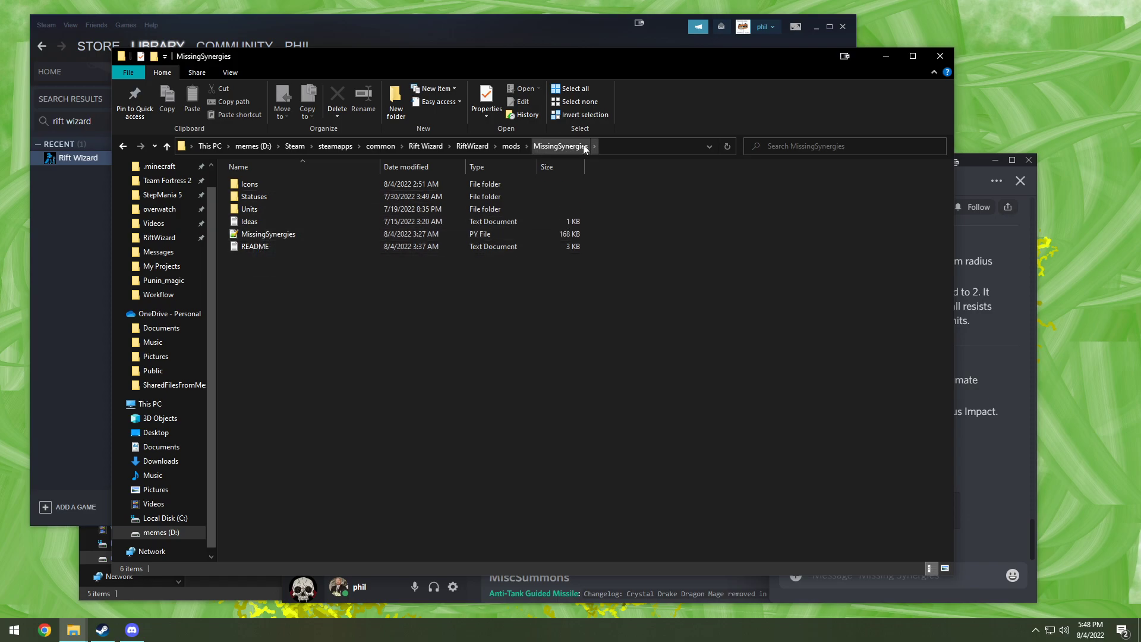
left_click(511, 146)
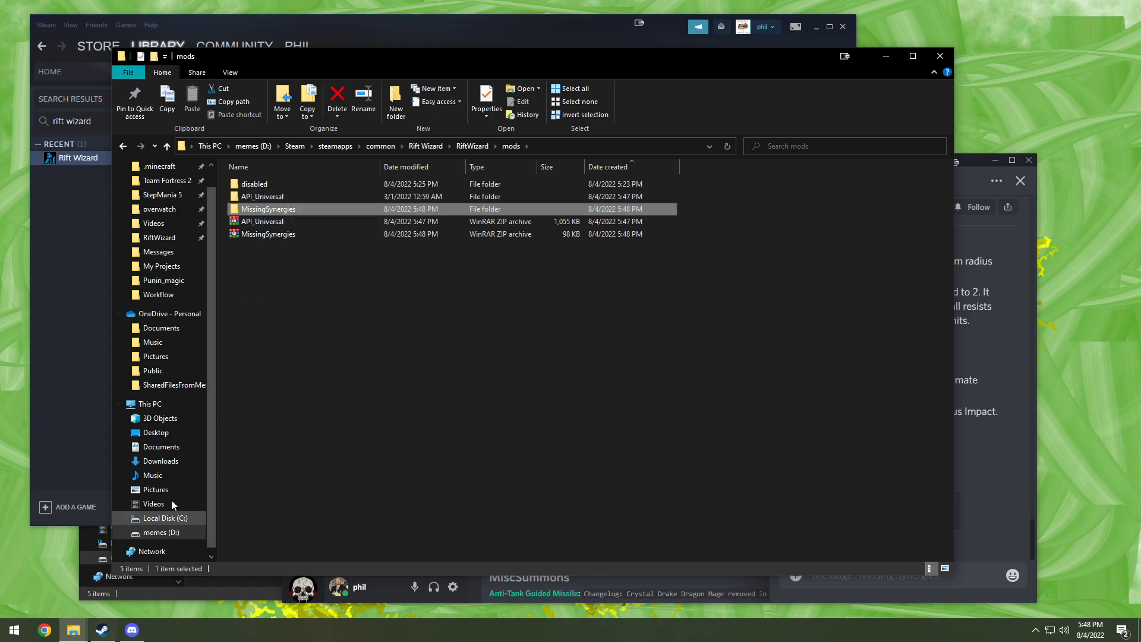
Switch to Steam and launch Rift Wizard with the API_Universal and MissingSynergies mods installed
left_click(82, 228)
left_click(245, 276)
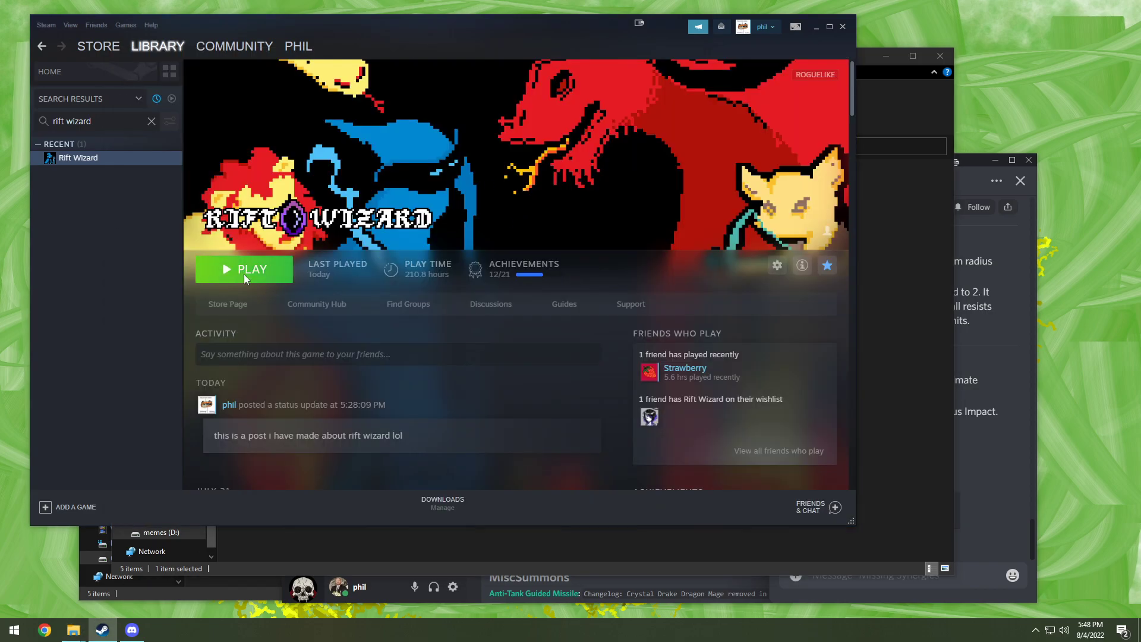
left_click(574, 357)
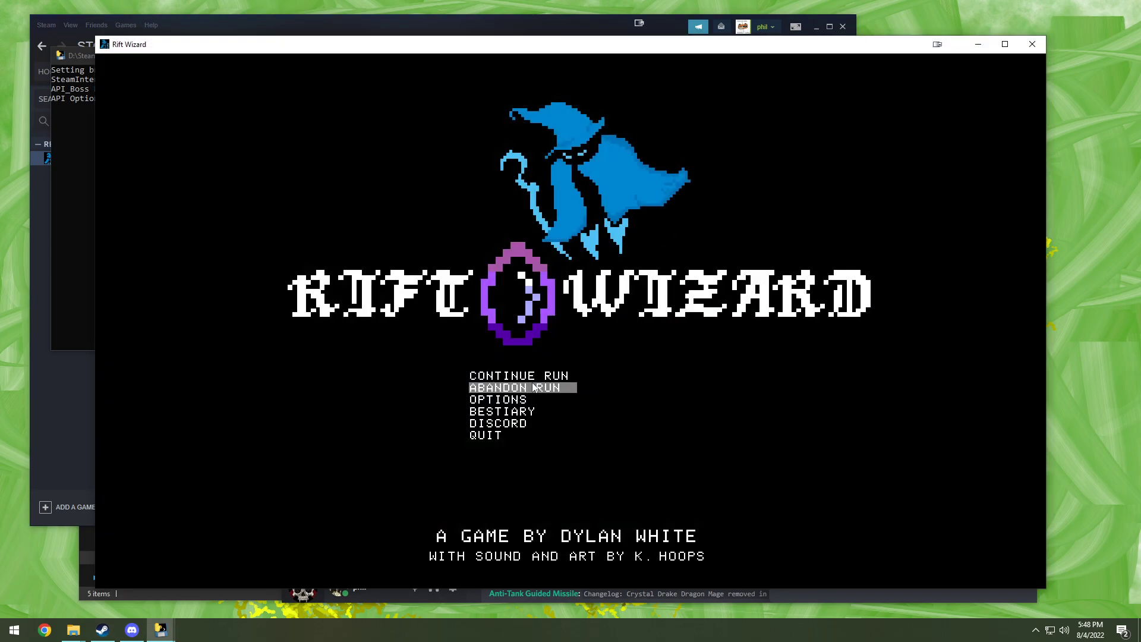
Abandon the existing run and start a new normal game
left_click(534, 388)
left_click(447, 133)
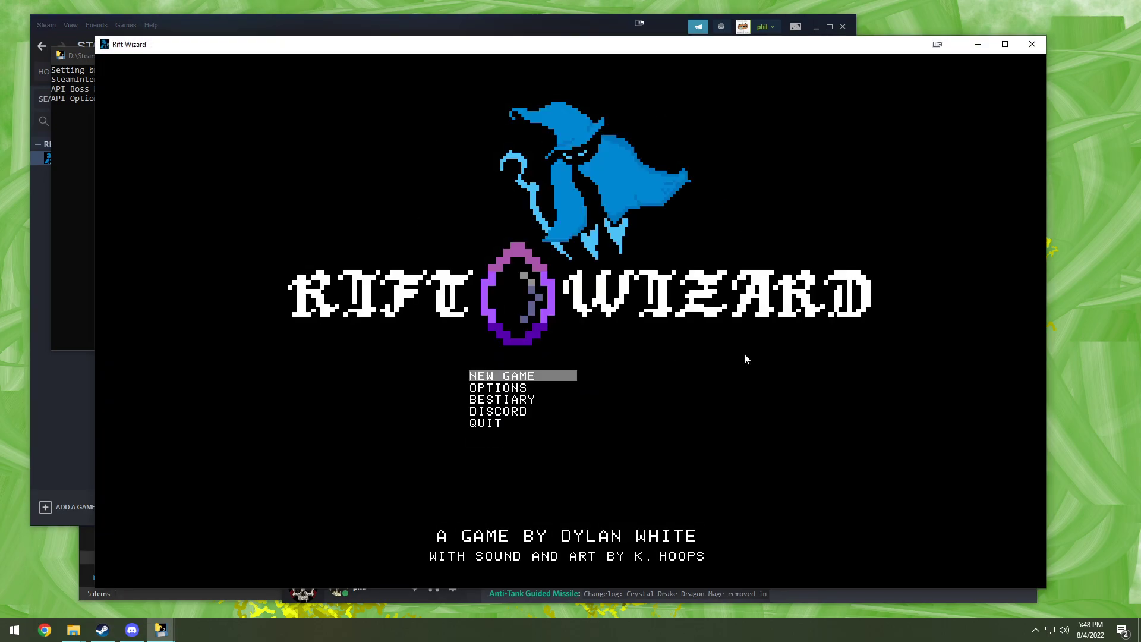
left_click(498, 380)
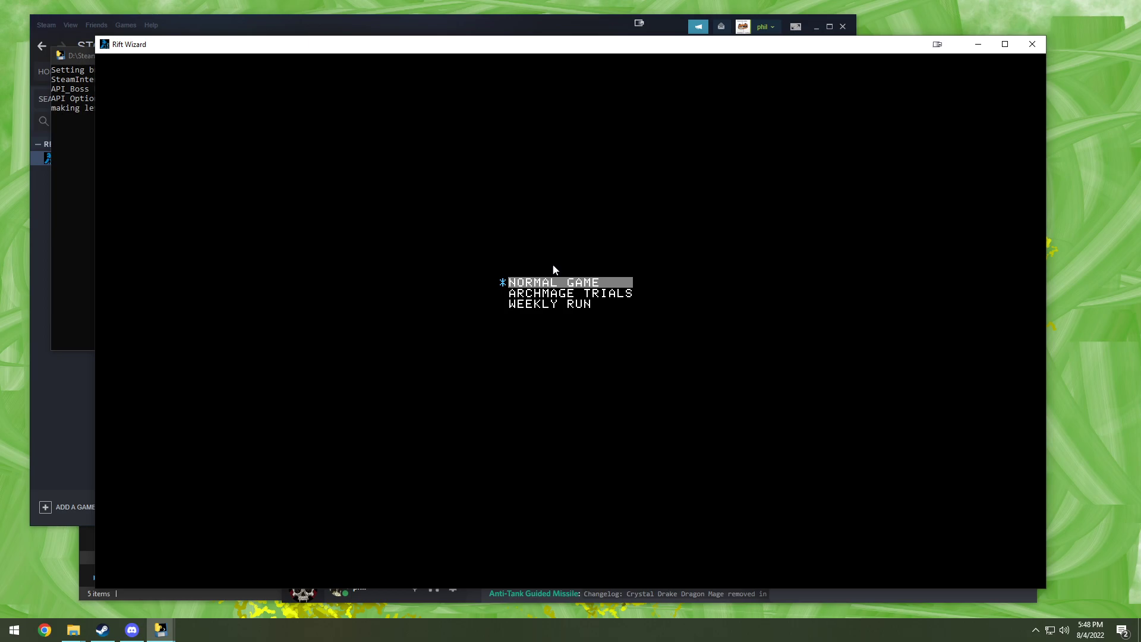
key("Return")
left_click(562, 272)
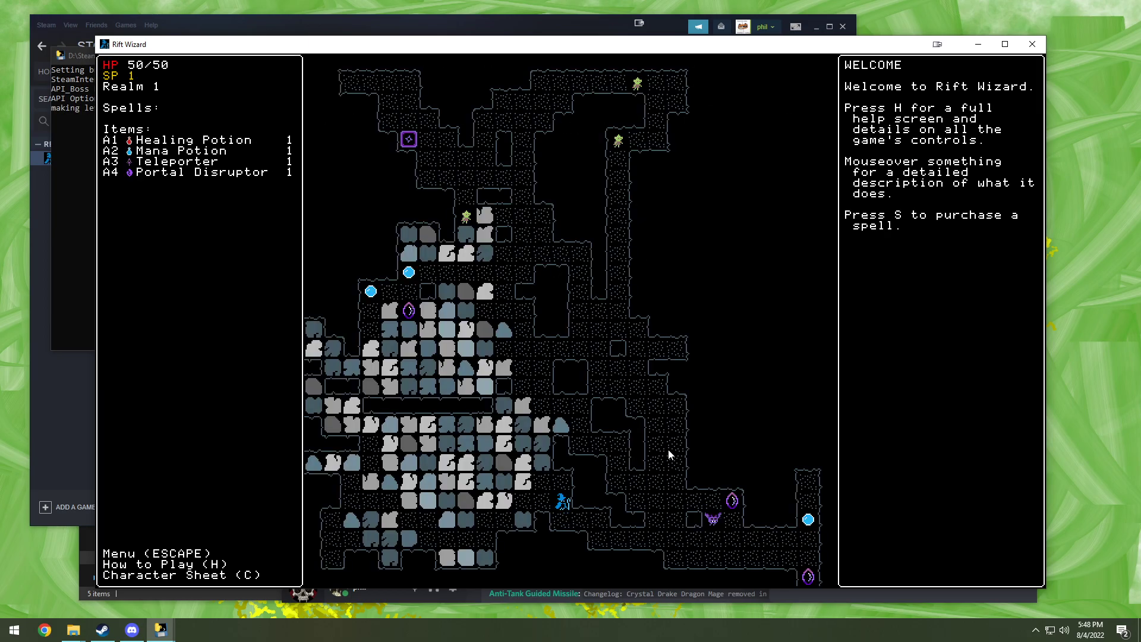
Open the list of learnable spells from the character sheet and look through its first two pages for modded spells
left_click(224, 581)
left_click(389, 93)
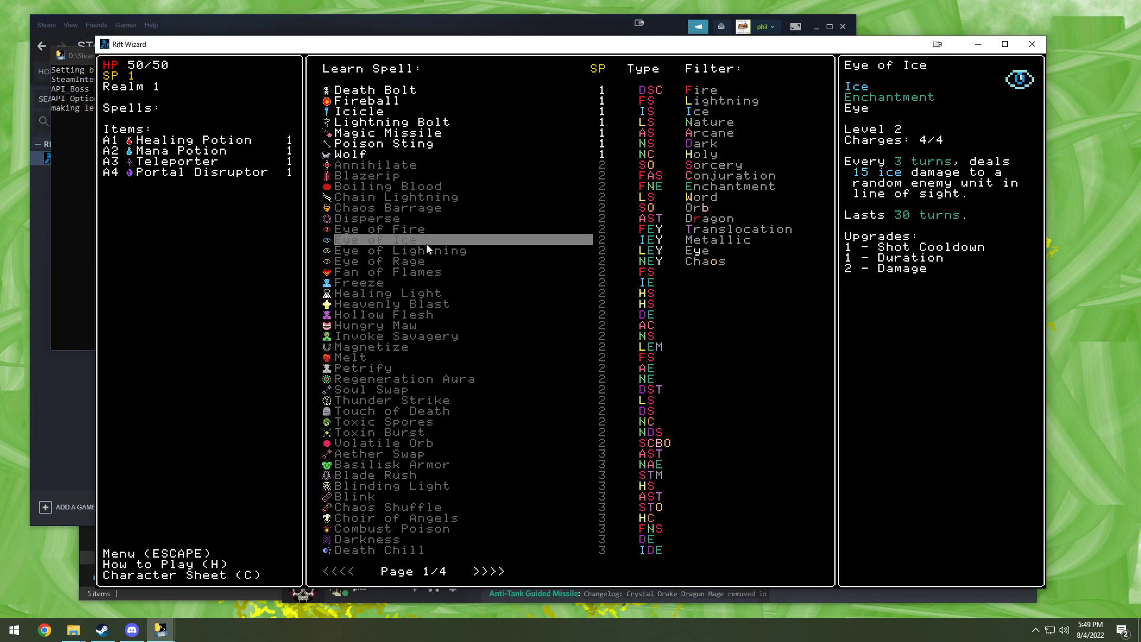
scroll(426, 249, "down", 1)
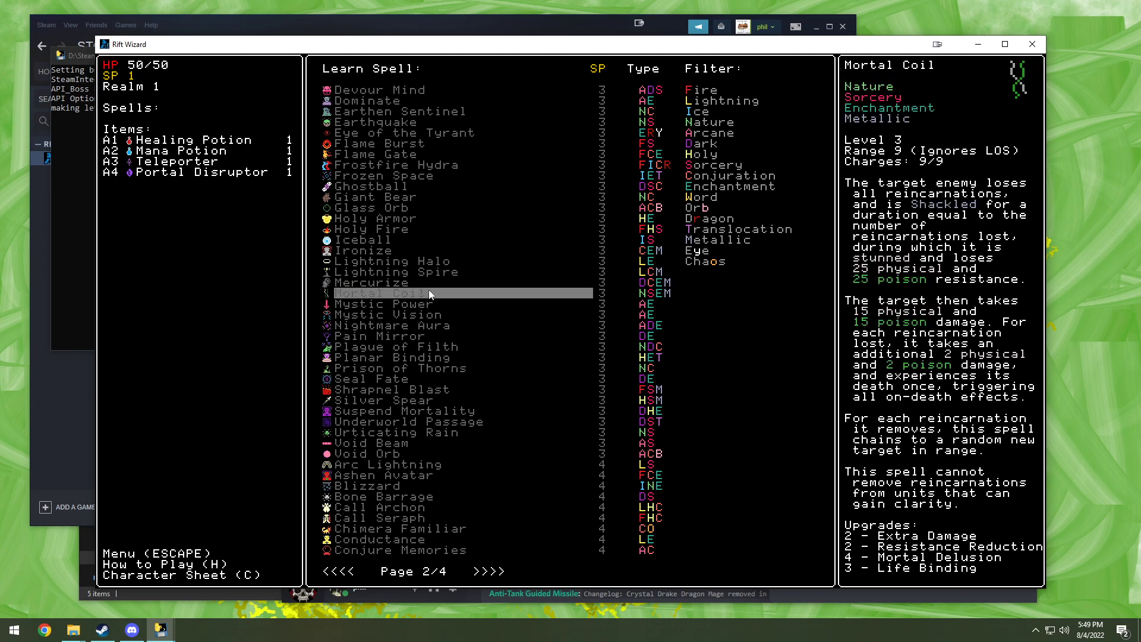
key("Escape")
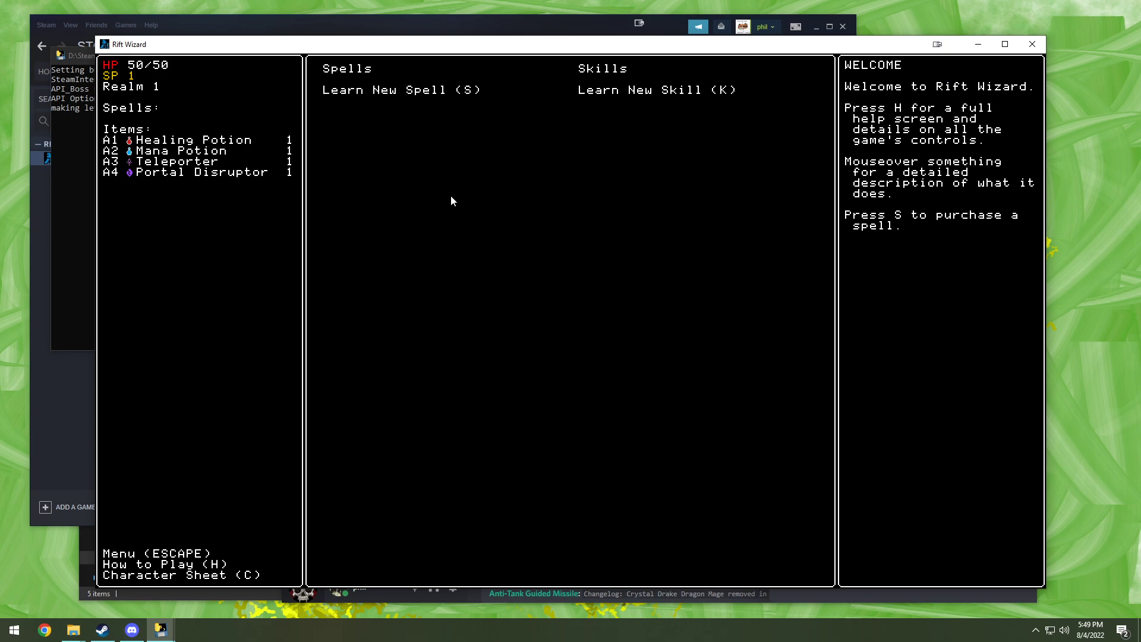
Leave the character sheet, then save the run and exit to the title screen
key("Escape")
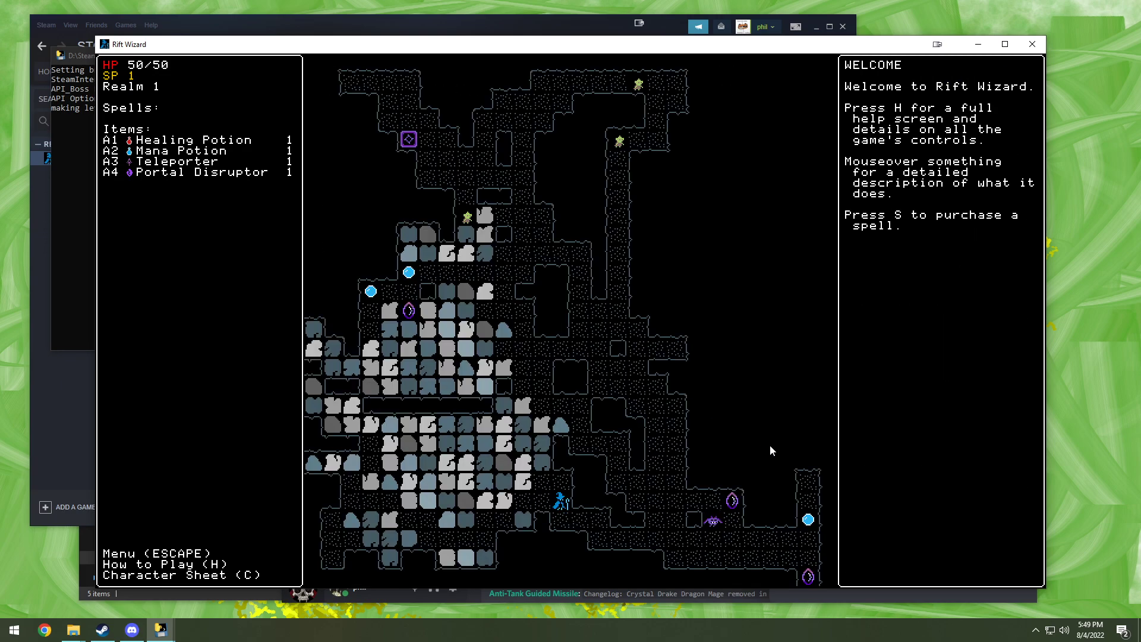
left_click(190, 554)
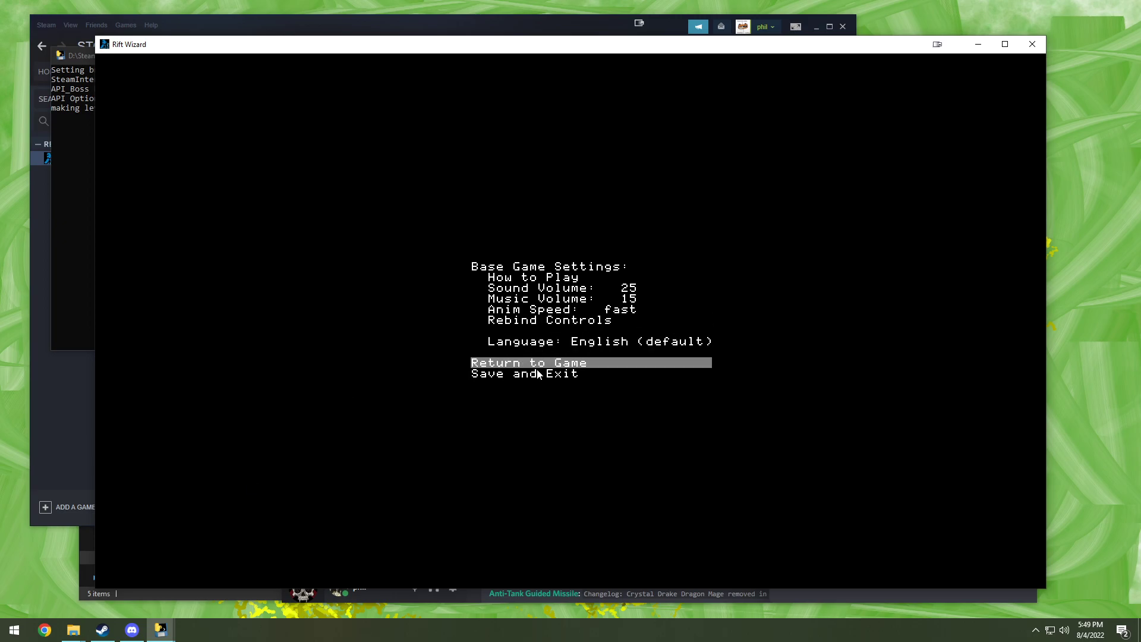
left_click(539, 374)
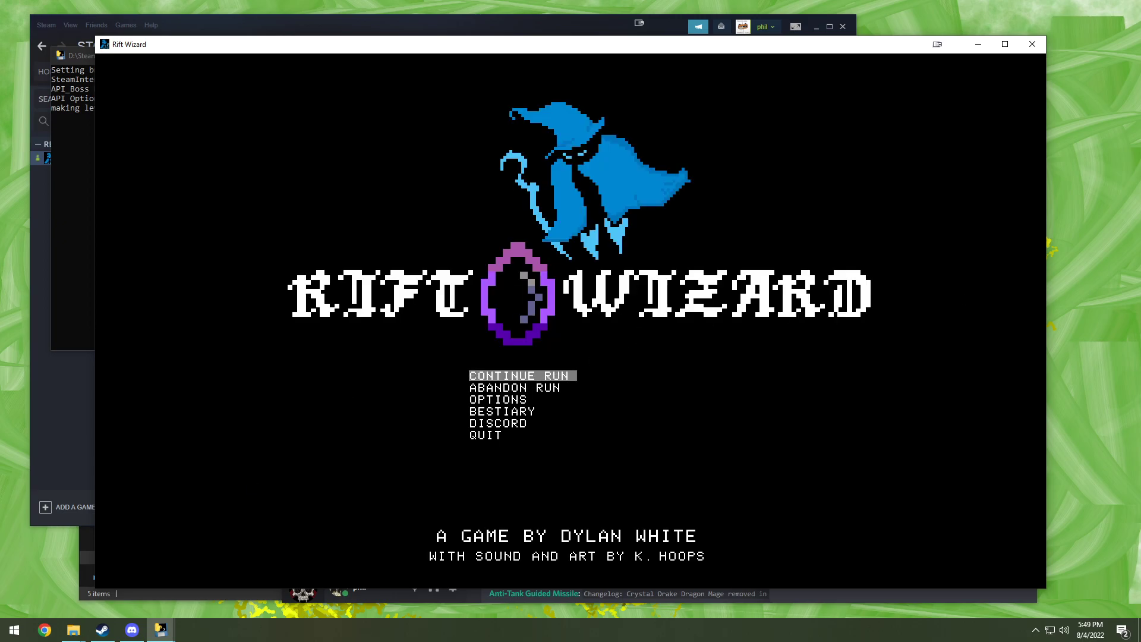